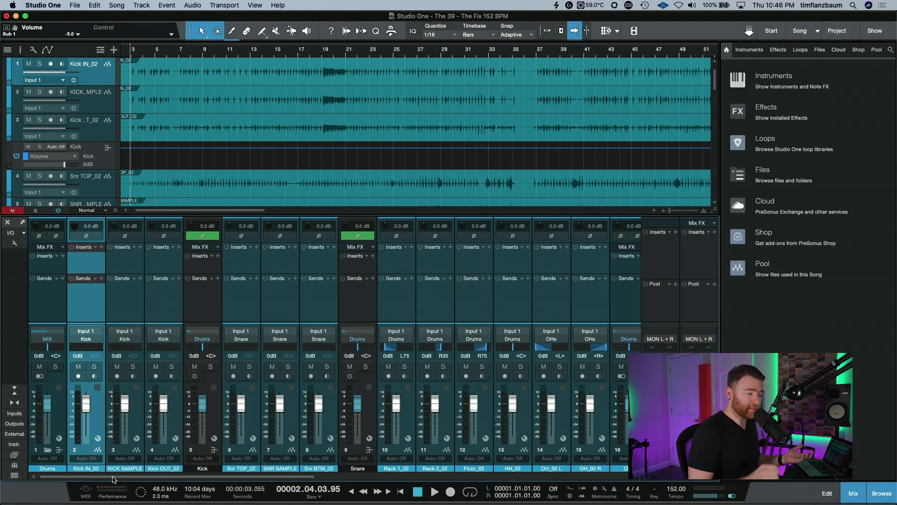
Step: Browse the saved effect chains for Kick IN_02, including the Vocals group, then dismiss the list
scroll(173, 334, "right", 10)
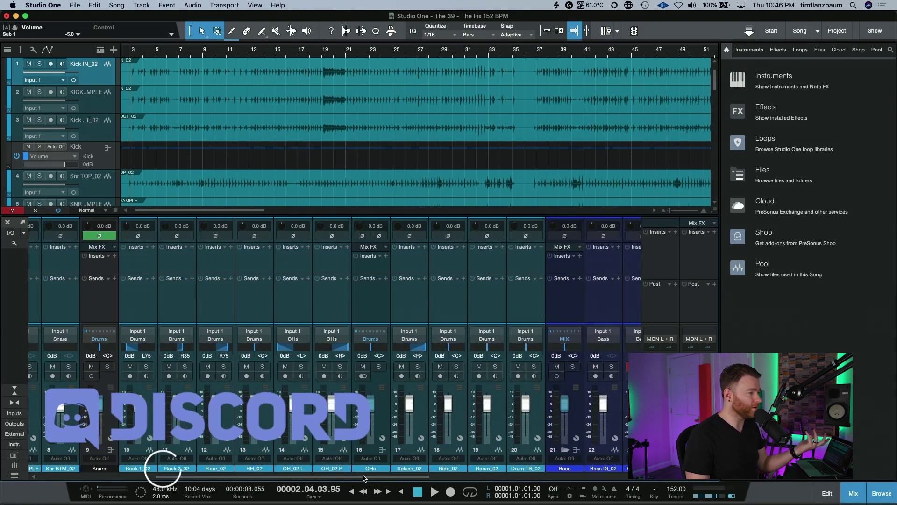
scroll(364, 477, "left", 3)
scroll(261, 477, "left", 5)
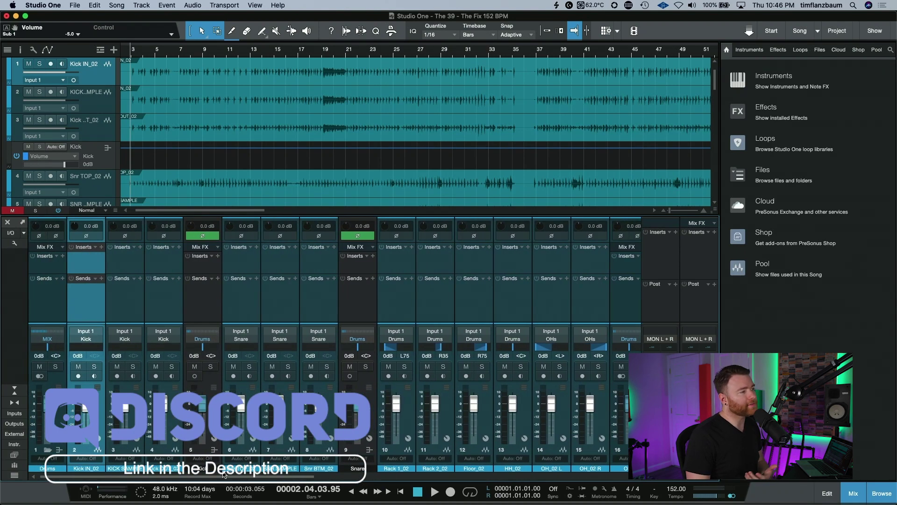
left_click(96, 249)
scroll(96, 299, "down", 1)
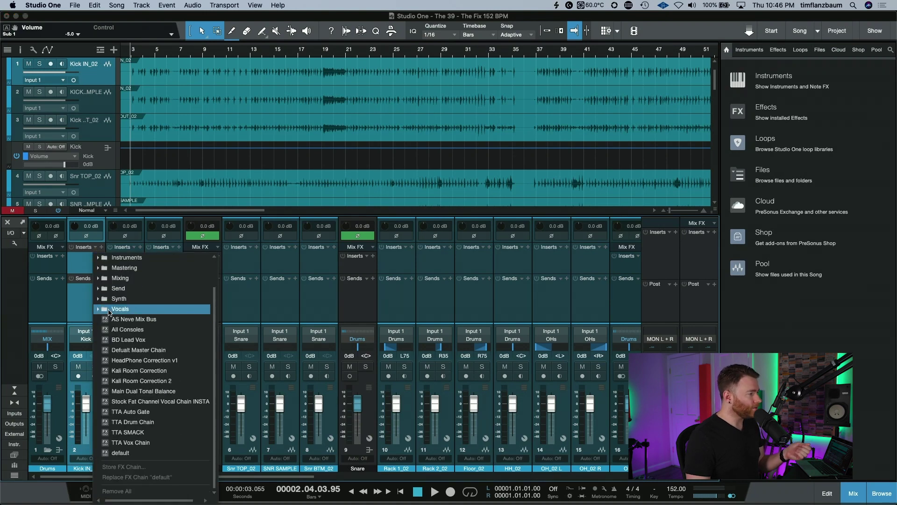
left_click(115, 309)
scroll(114, 327, "down", 5)
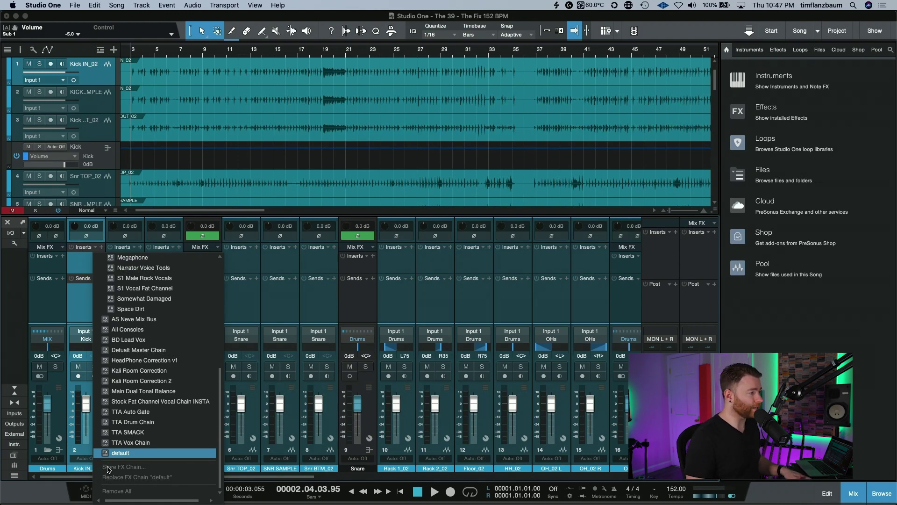
left_click(258, 476)
left_click_drag(258, 476, 172, 473)
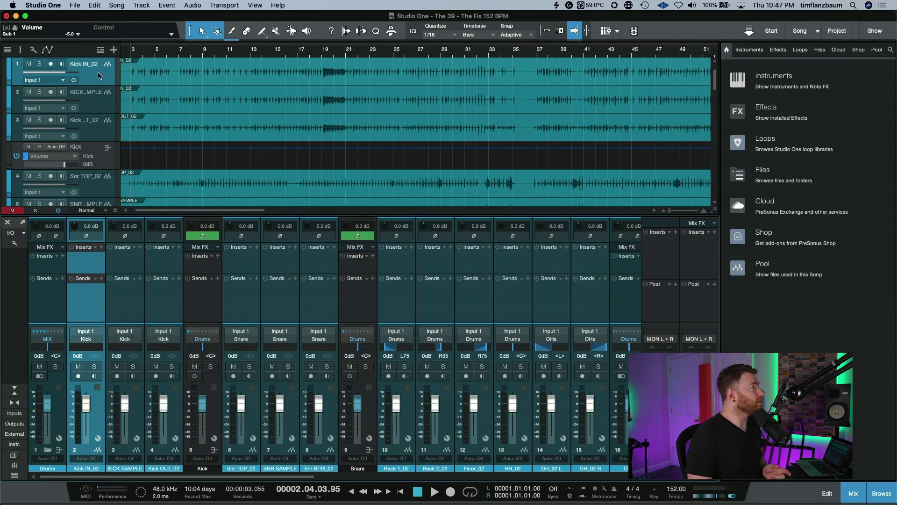
Step: Import song data from Elements > Music Productions > The 39 > Behind the Sun 104BPM's v2.2 .song file
left_click(117, 6)
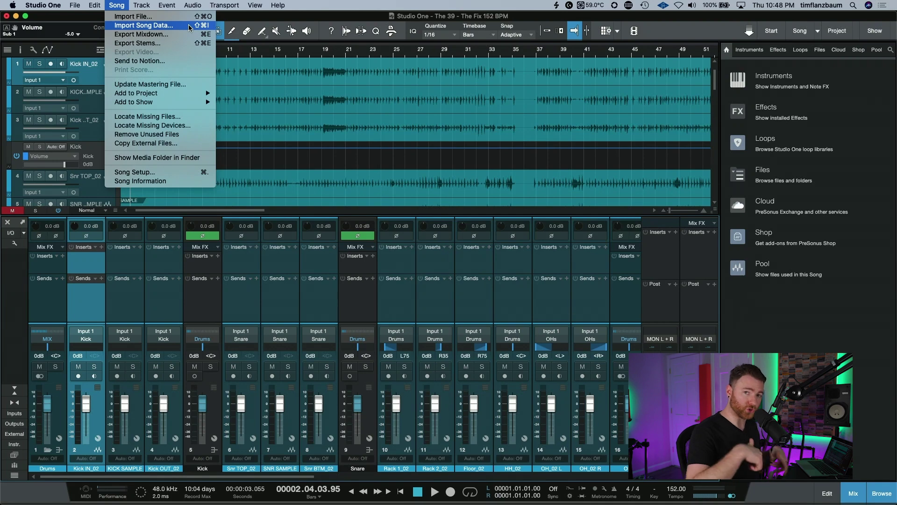
key("Escape")
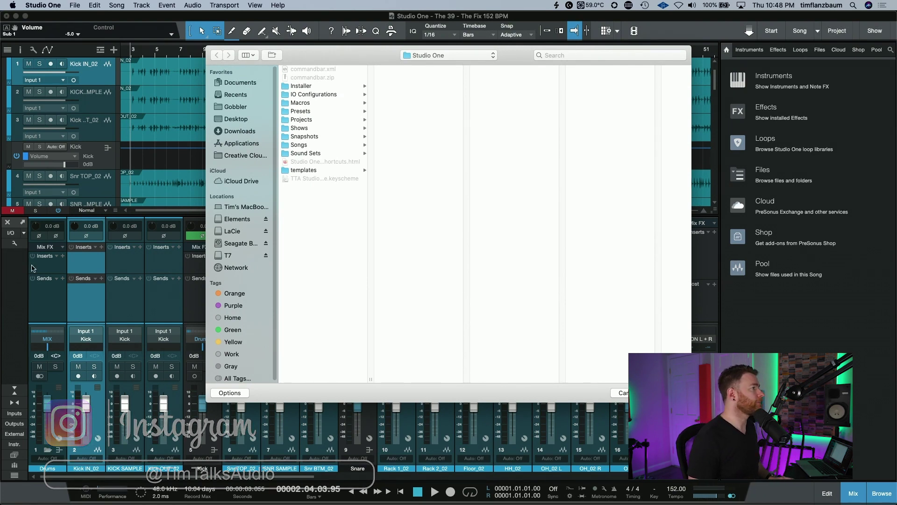
left_click(237, 218)
left_click(315, 159)
left_click(396, 260)
left_click(501, 70)
left_click(607, 295)
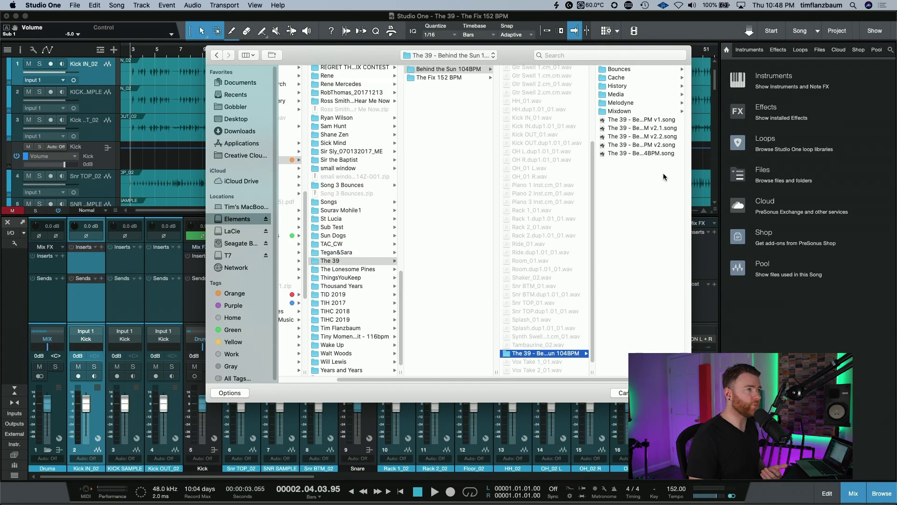
left_click(650, 137)
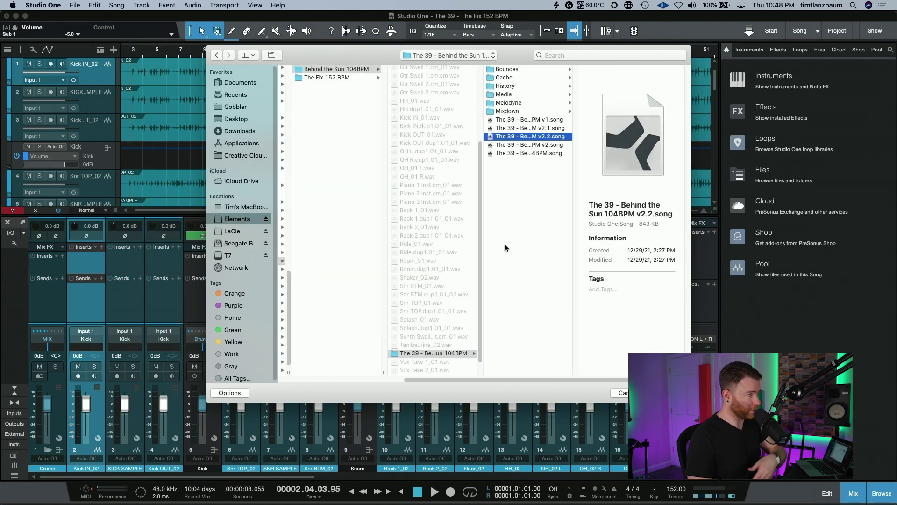
double_click(541, 138)
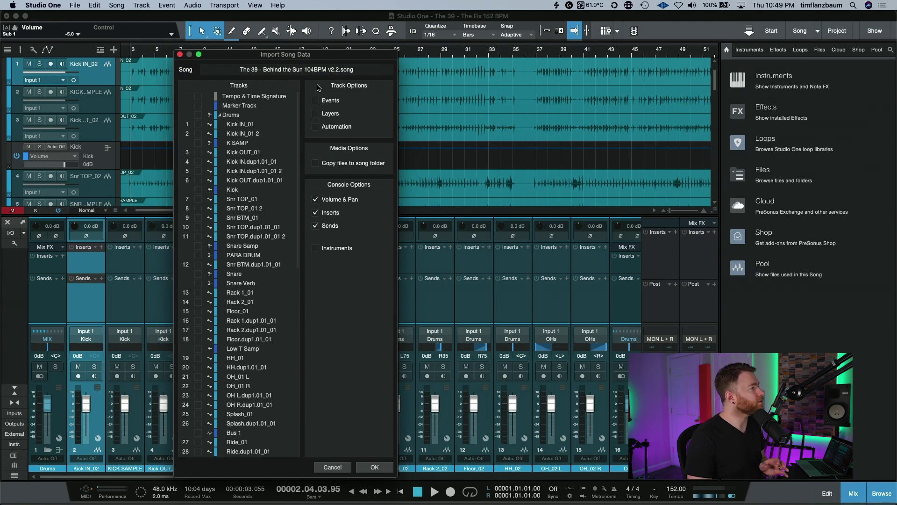
left_click_drag(299, 117, 293, 323)
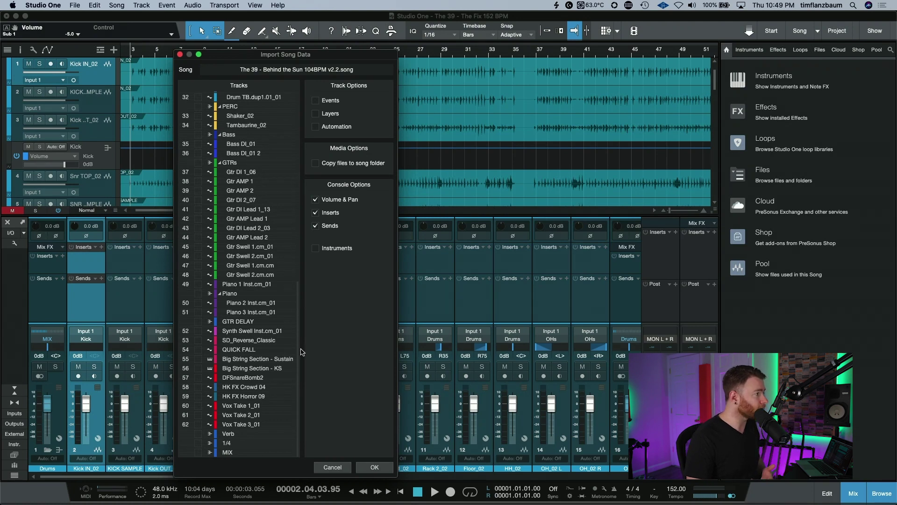
left_click_drag(299, 367, 310, 167)
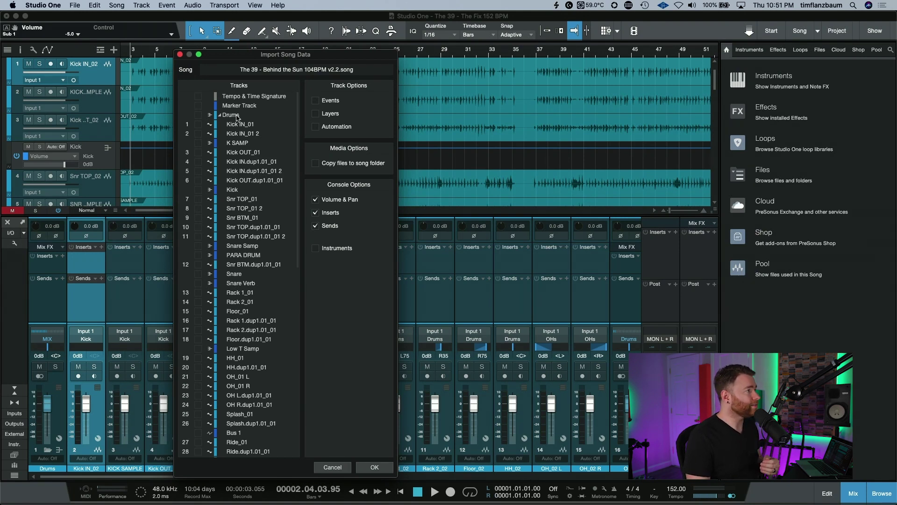
Step: Tick the Drums folder checkbox and scroll through its tracks, keeping Volume & Pan, Inserts and Sends
left_click(198, 115)
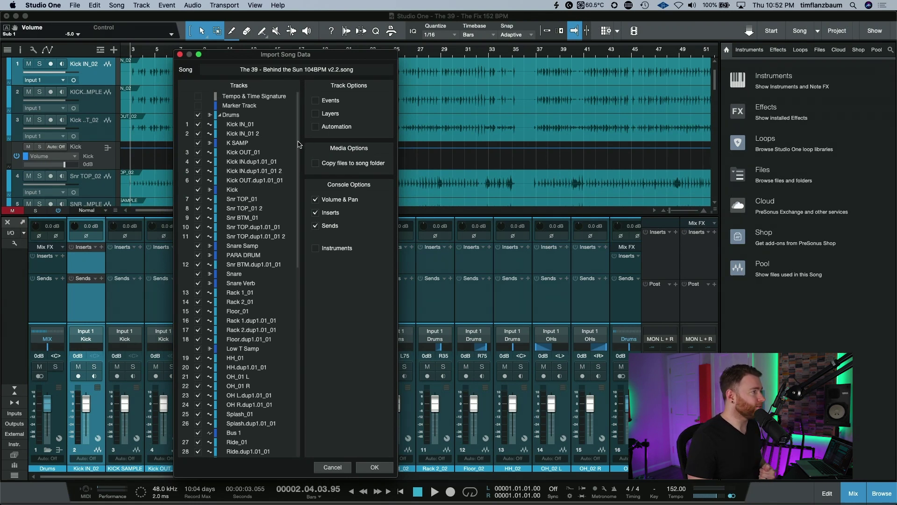
scroll(298, 153, "down", 2)
scroll(298, 152, "down", 10)
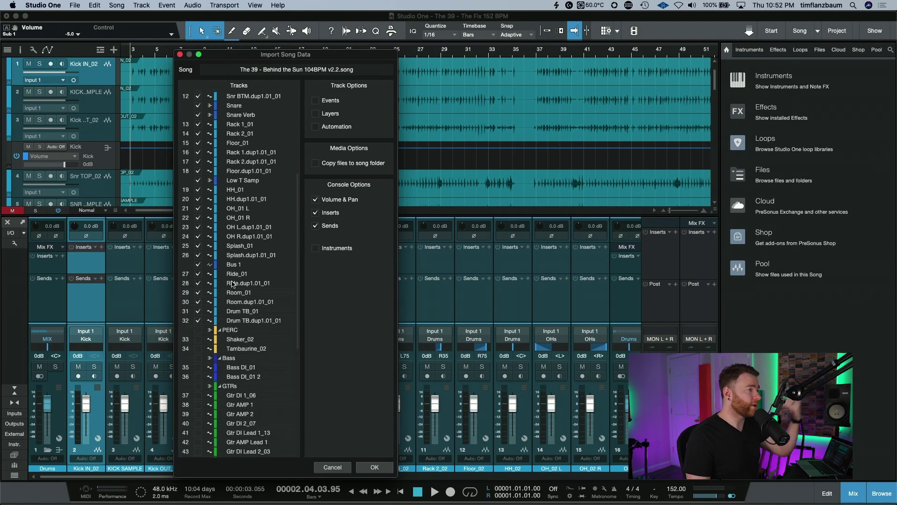
scroll(255, 280, "up", 10)
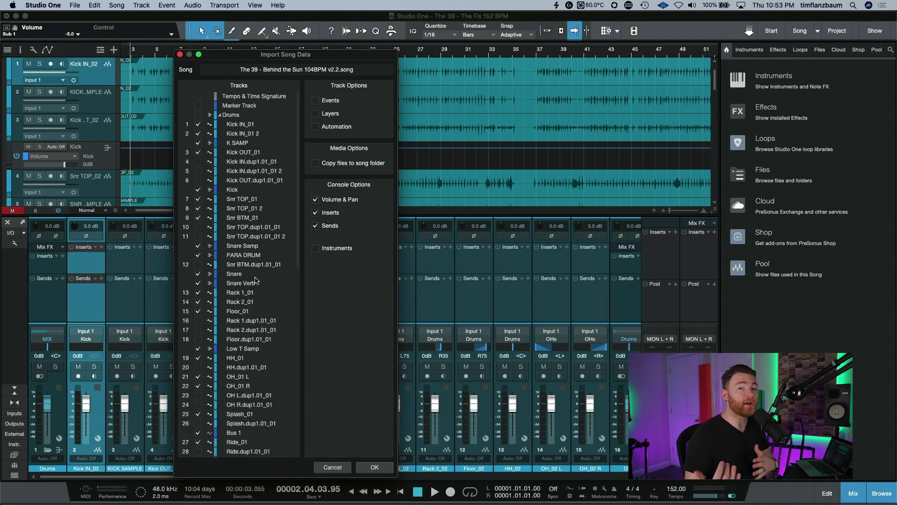
left_click(374, 467)
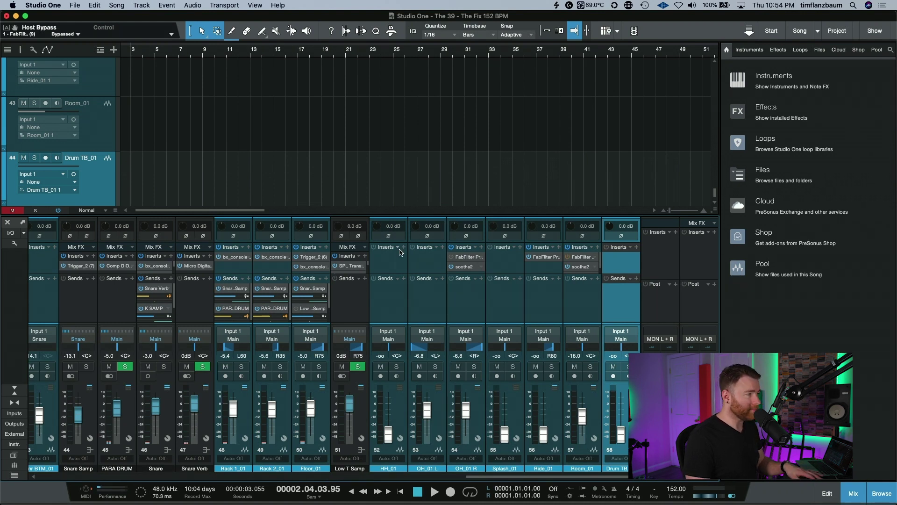
key("F3")
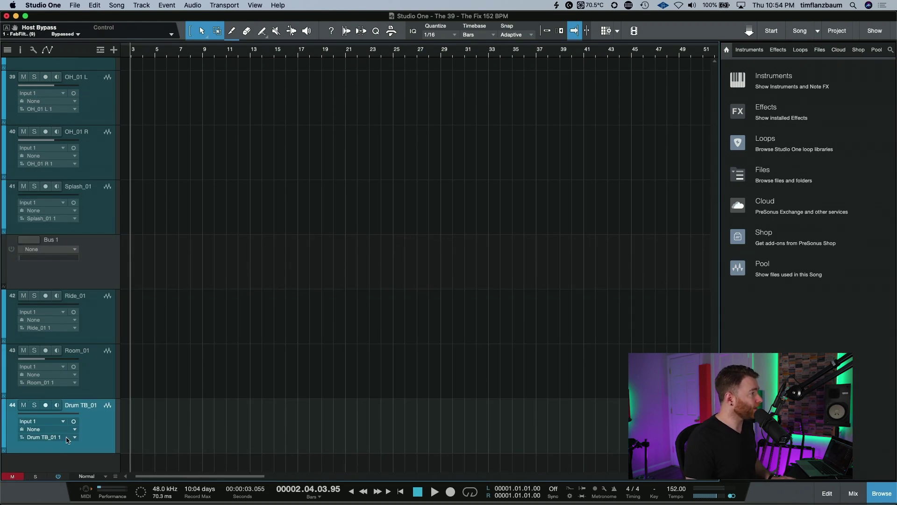
scroll(90, 277, "up", 10)
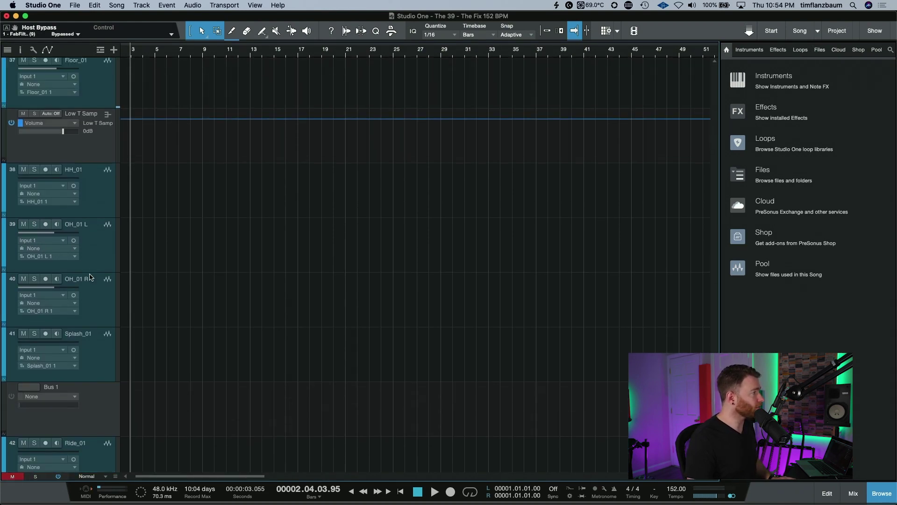
scroll(89, 277, "up", 10)
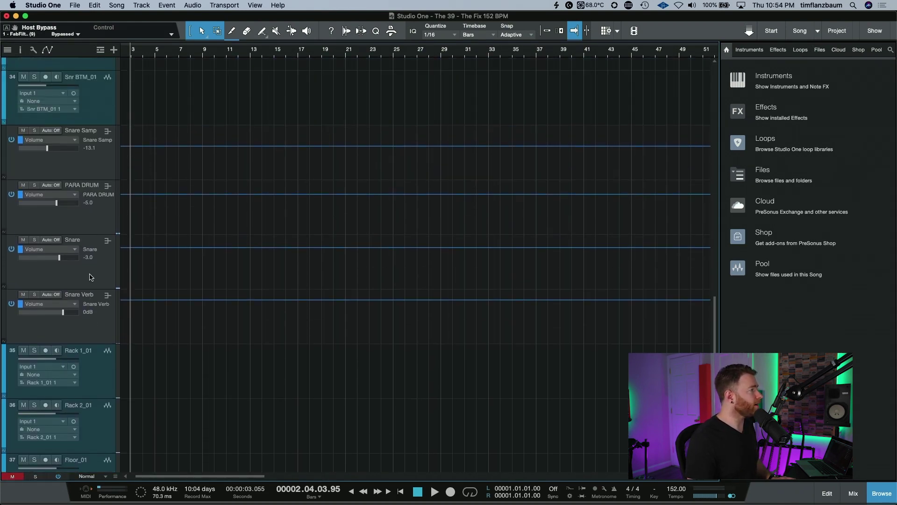
scroll(90, 277, "up", 6)
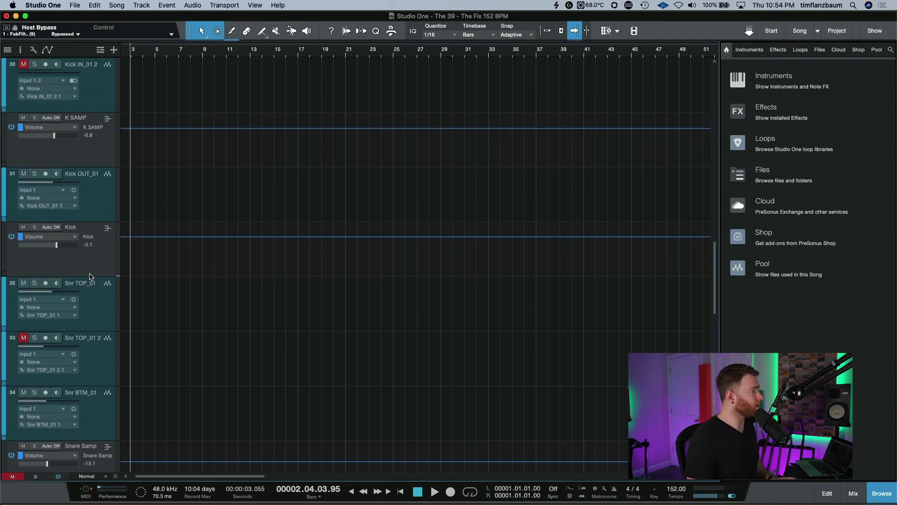
key("z")
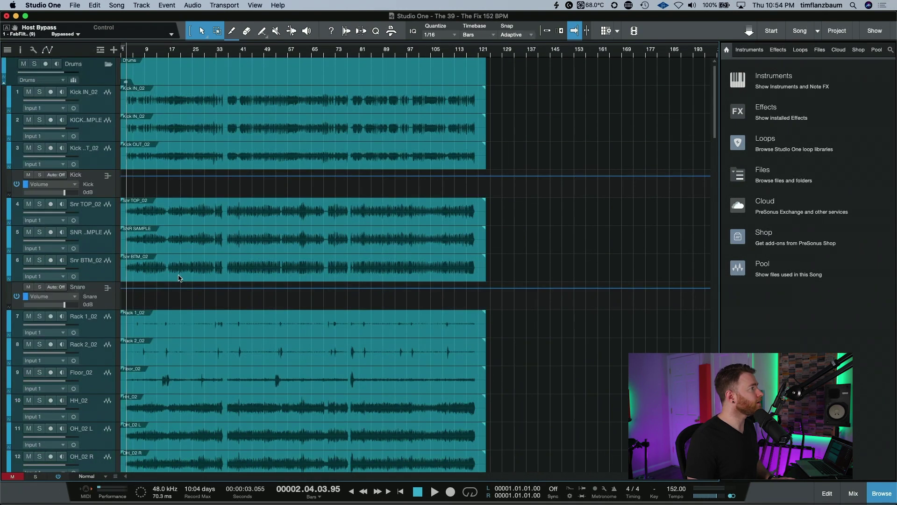
Step: Select the Kick IN_02, KICK SAMPLE and Kick OUT_02 tracks at the top of the Drums folder
left_click(131, 99)
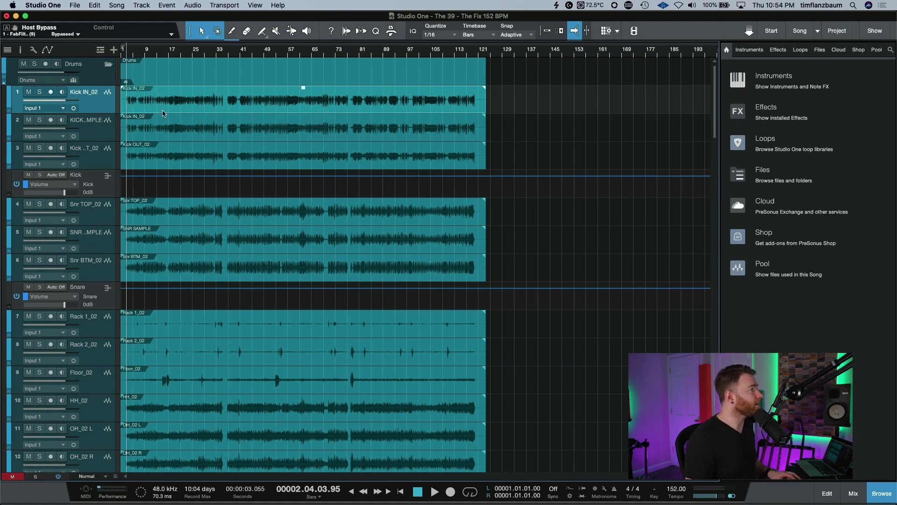
left_click(171, 139, "shift")
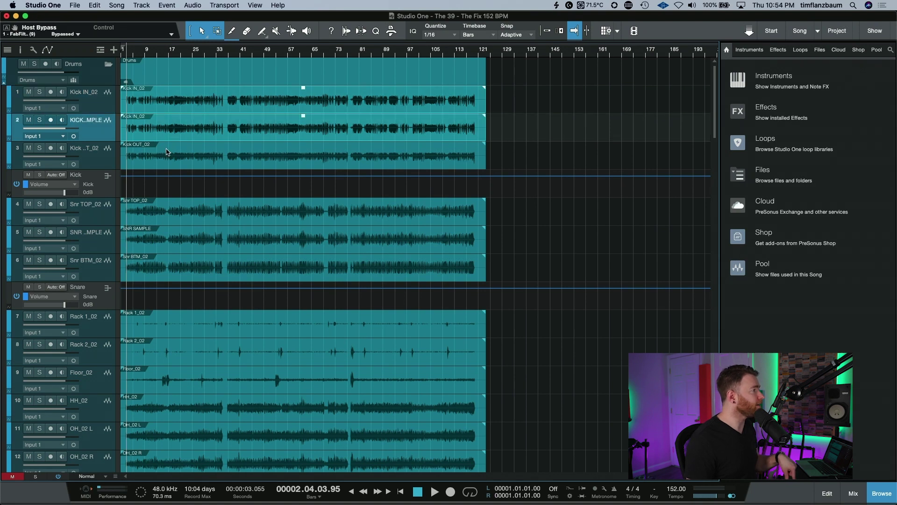
left_click(169, 165, "shift")
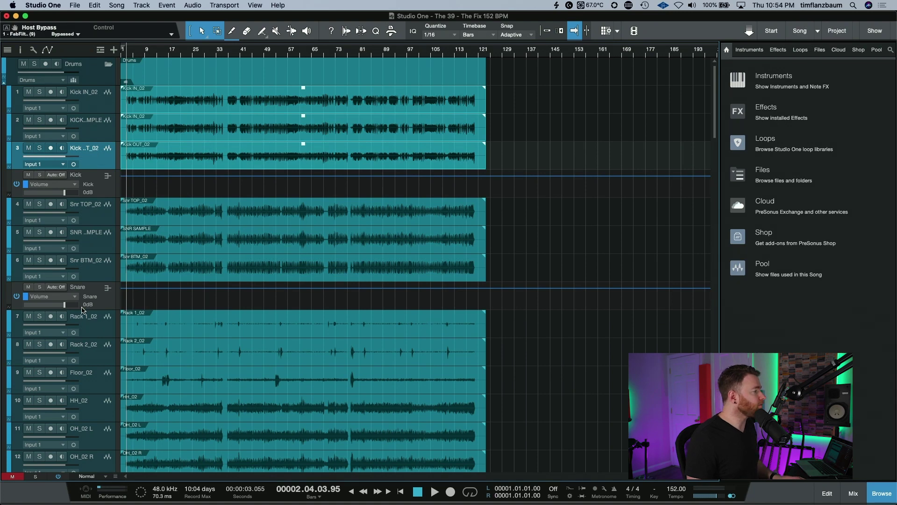
scroll(82, 311, "down", 15)
Step: Drag Kick IN_01, Kick IN_01 2 and Kick OUT_01 up into the Drums folder, then show the mixer
scroll(82, 310, "down", 10)
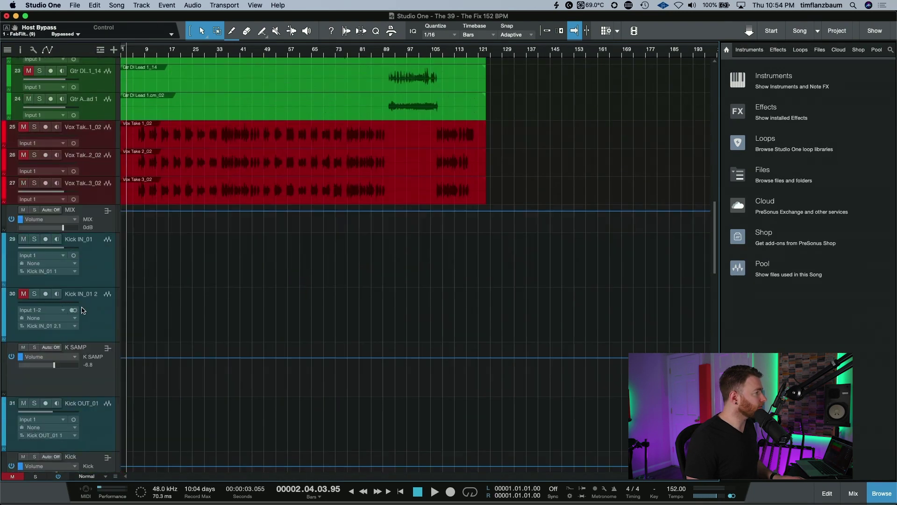
left_click(94, 276)
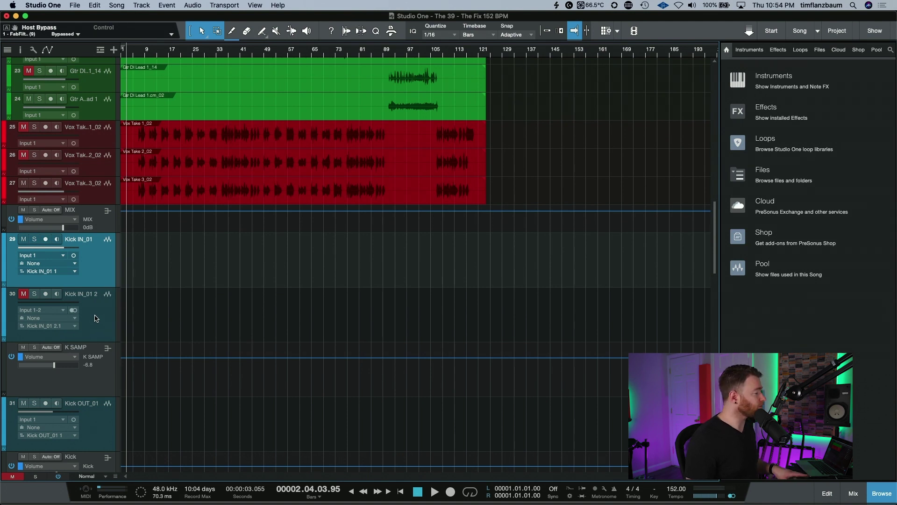
left_click(95, 318, "shift")
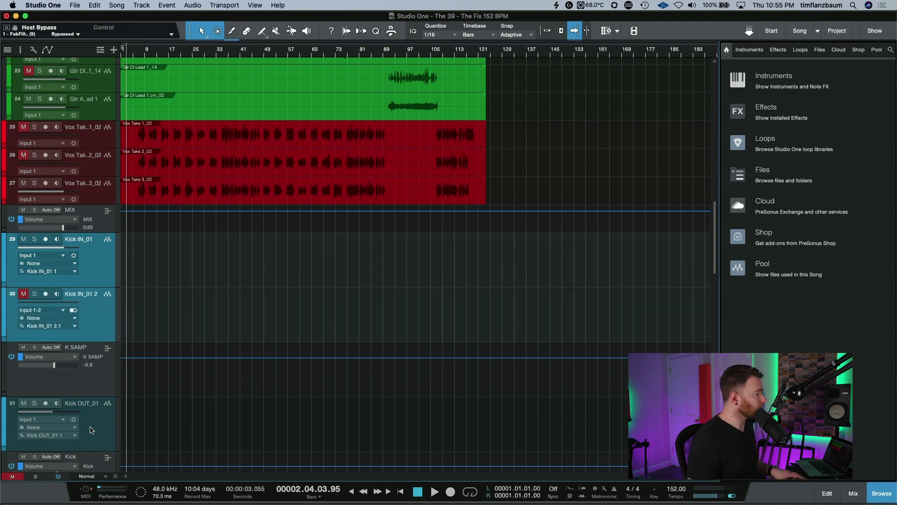
left_click(100, 443, "shift")
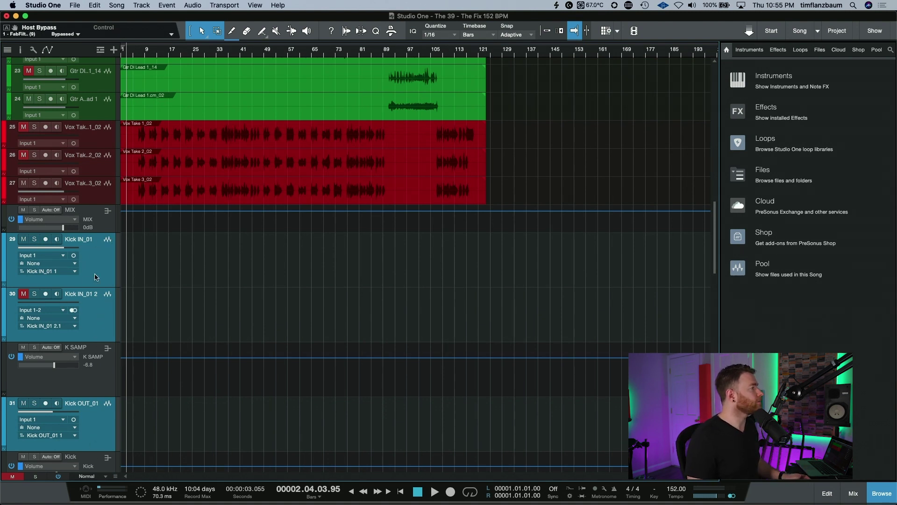
left_click_drag(95, 277, 100, 167)
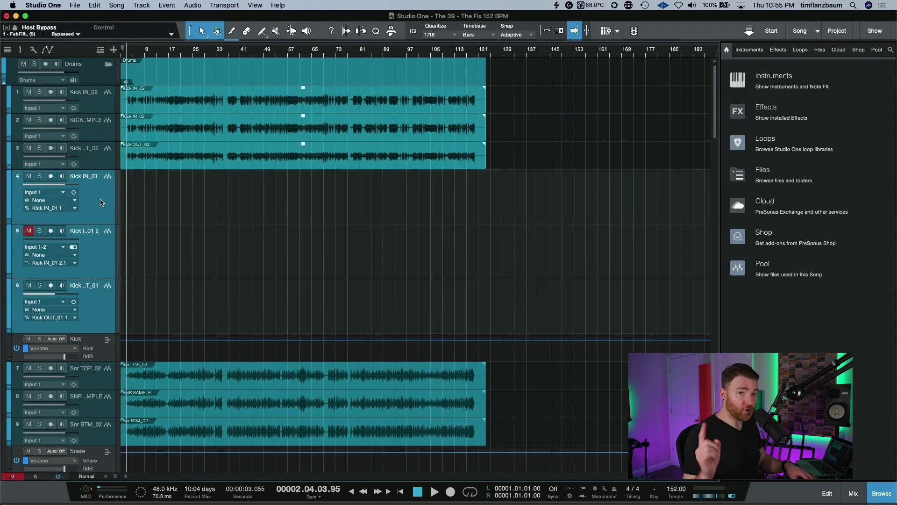
key("F3")
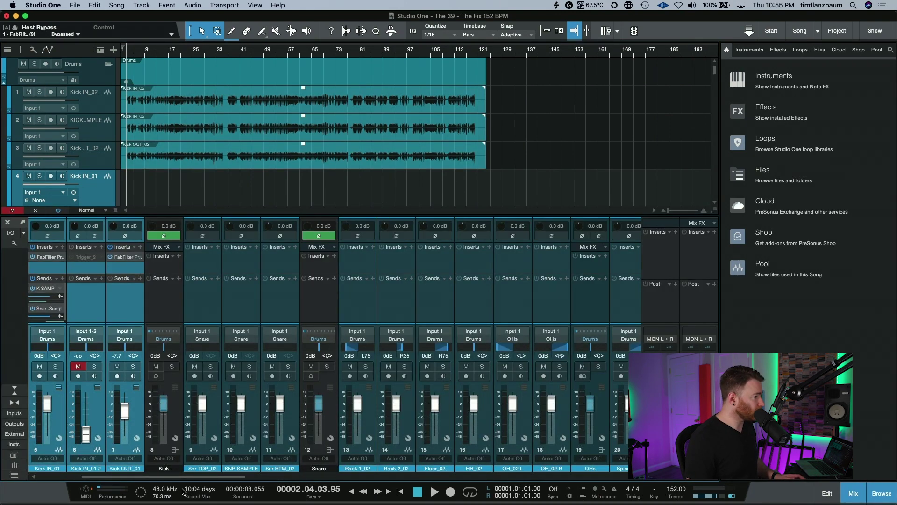
Step: Drag the kick audio onto the imported kick tracks and select the three emptied original kick tracks
scroll(162, 270, "left", 5)
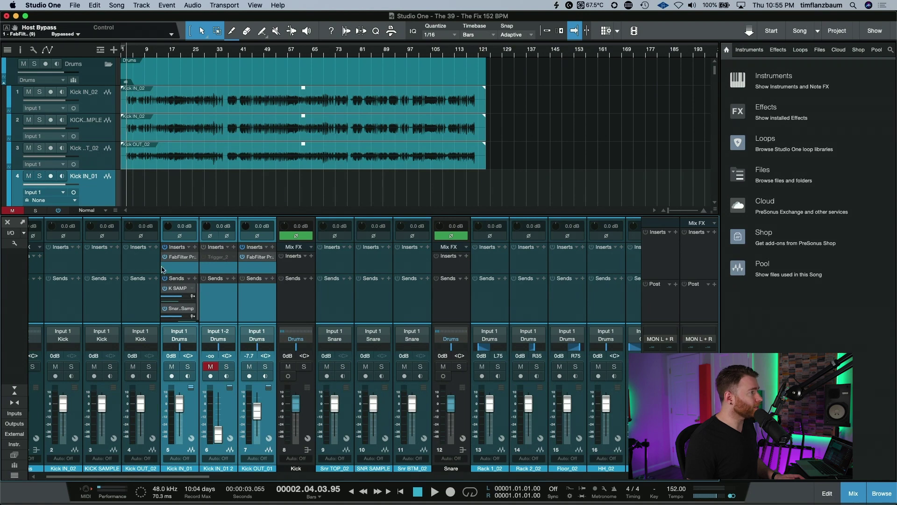
left_click_drag(188, 108, 156, 196)
left_click(107, 107)
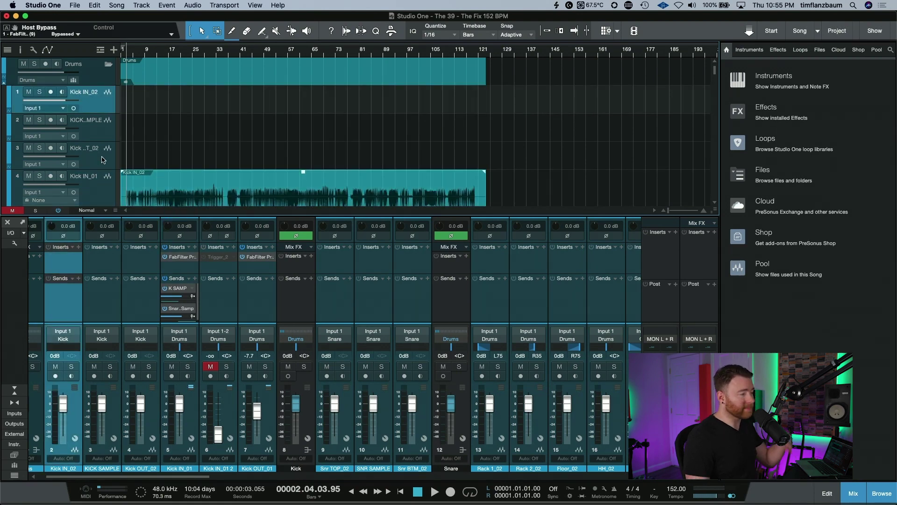
left_click(103, 159, "shift")
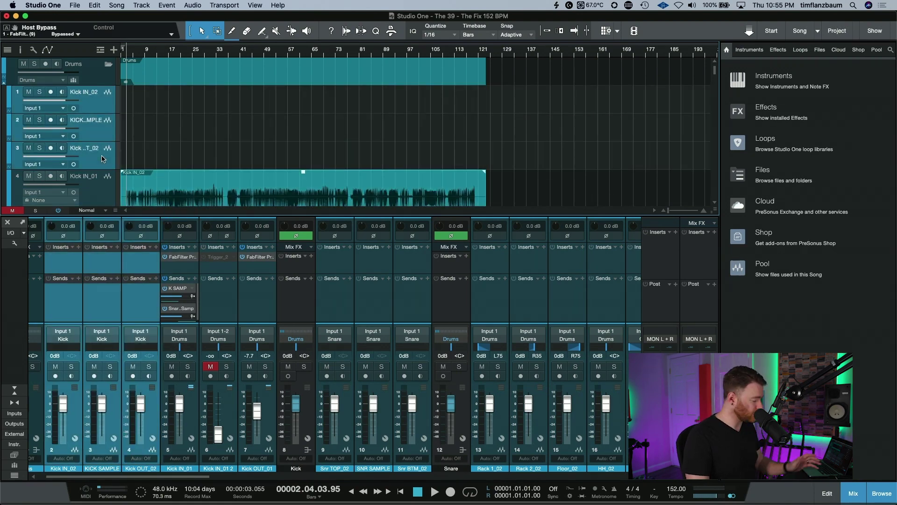
Step: Remove the three selected original kick tracks with Remove Selected Tracks
right_click(104, 104)
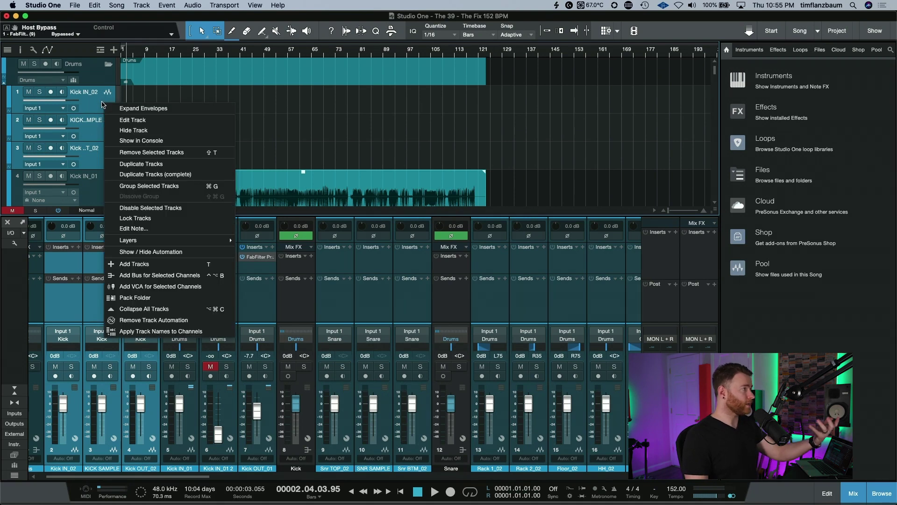
left_click(177, 154)
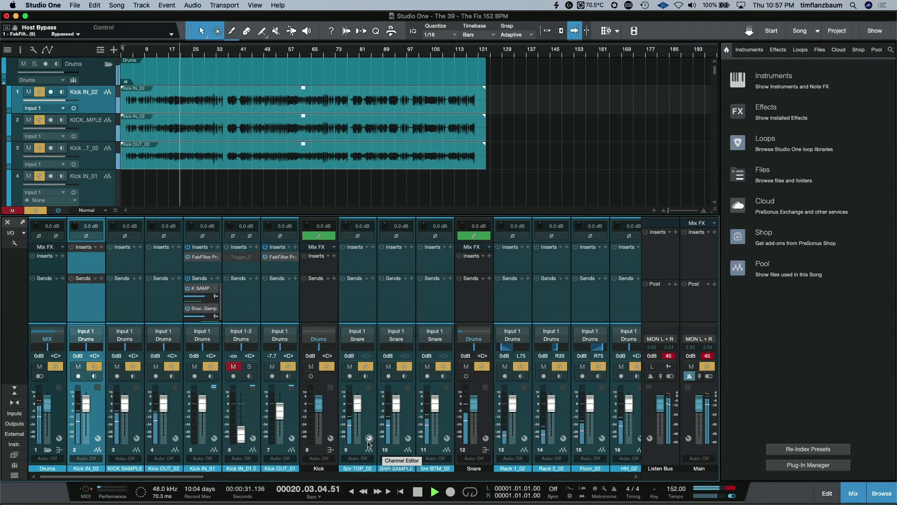
Step: Replay the drums from bar 16, resetting the Listen Bus and Main clip indicators, then stop
key("space")
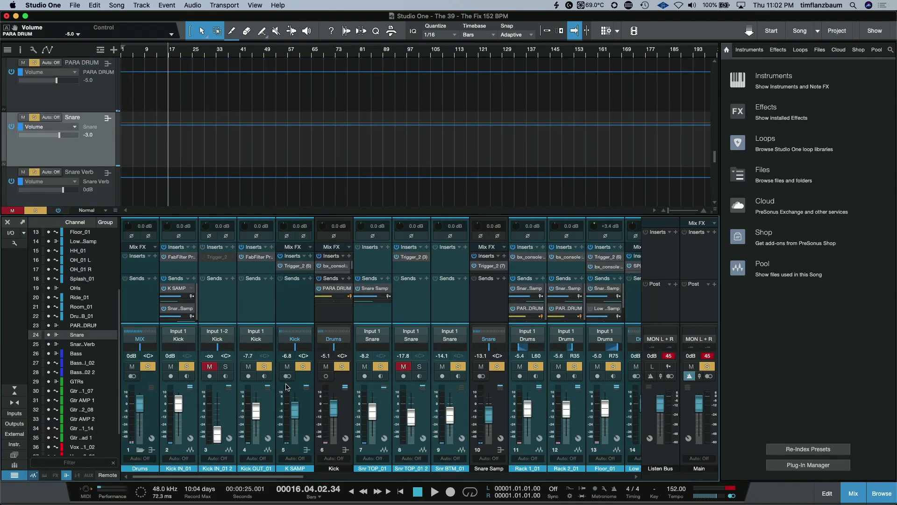
key("space")
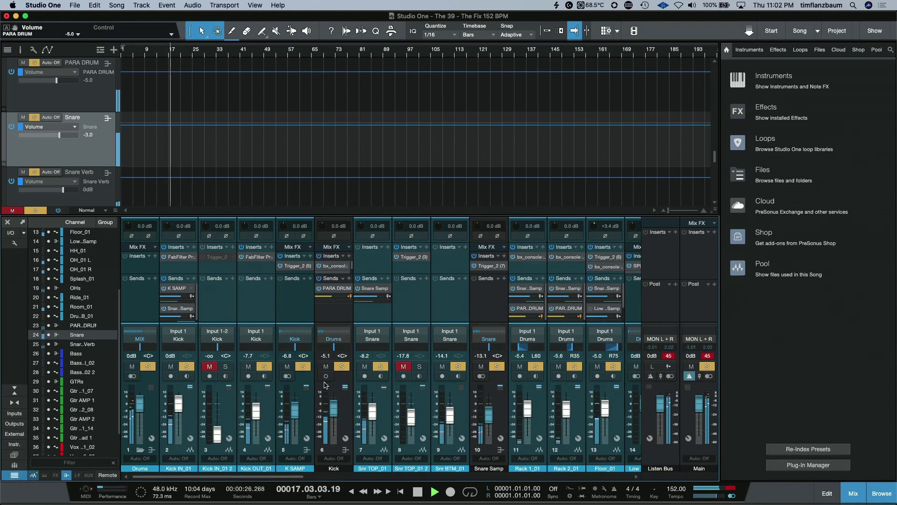
left_click(669, 356)
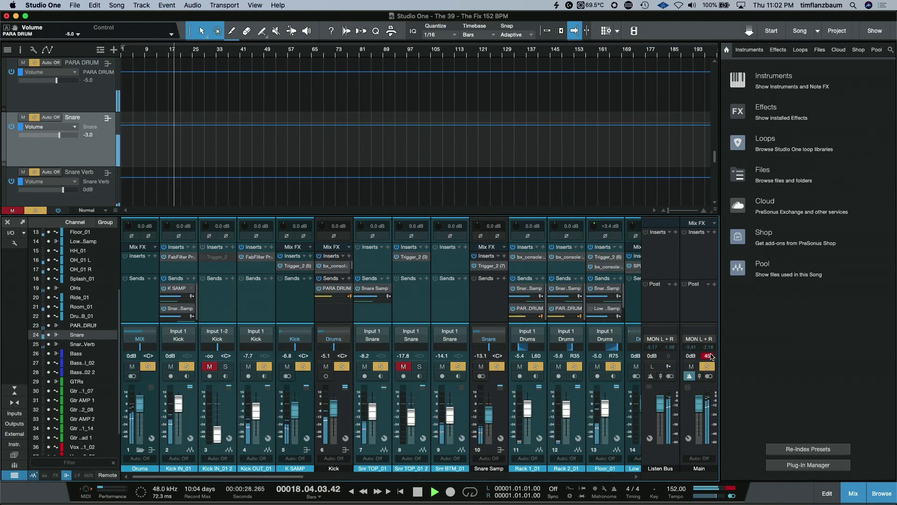
left_click(707, 355)
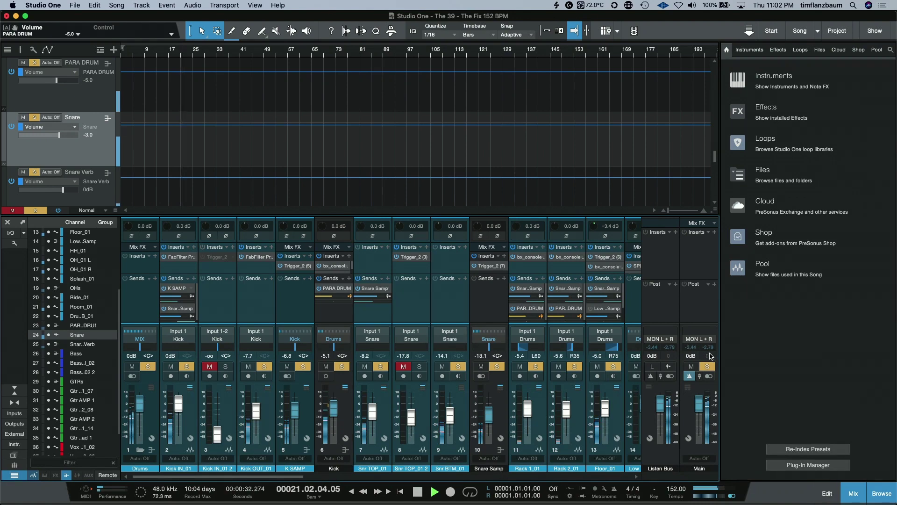
key("space")
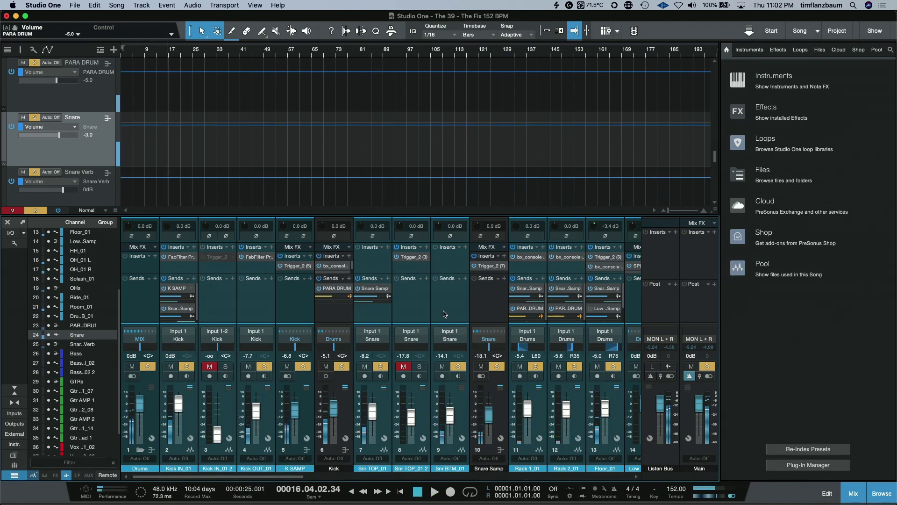